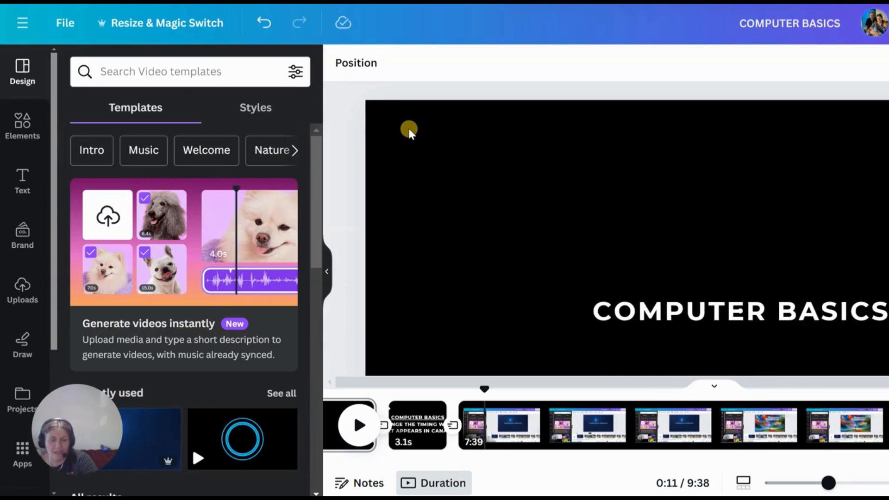
Find the Audio app among the available apps and open its audio library.
scroll(439, 168, "down", 1)
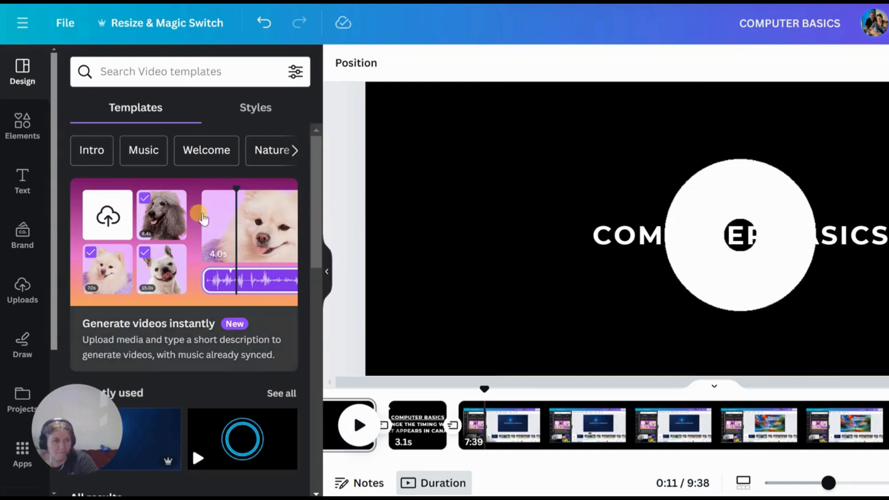
left_click_drag(55, 276, 45, 419)
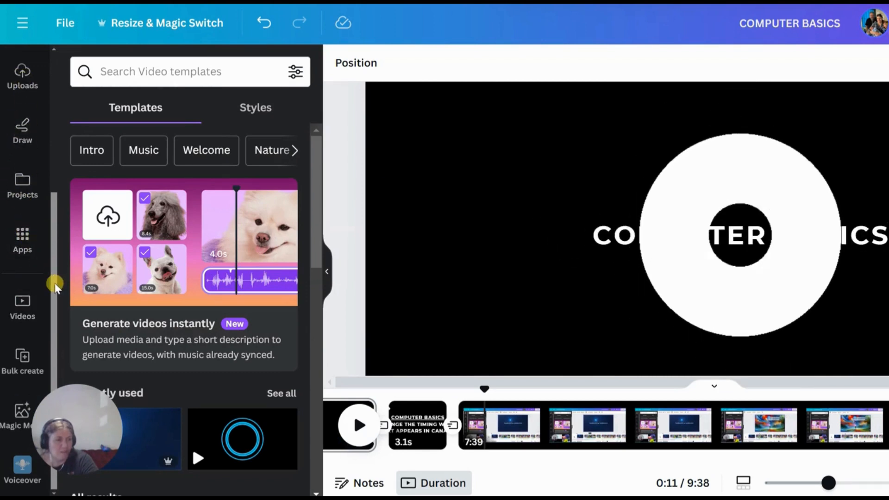
left_click_drag(54, 280, 69, 145)
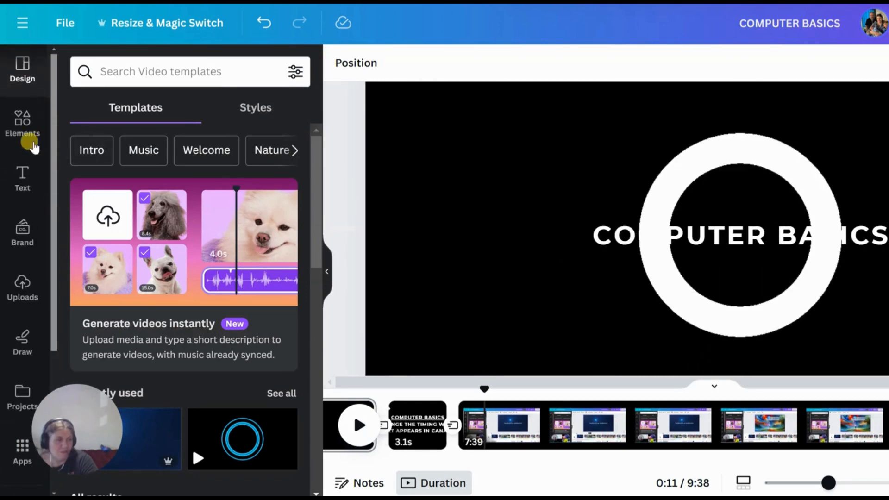
left_click_drag(54, 268, 53, 331)
left_click(22, 345)
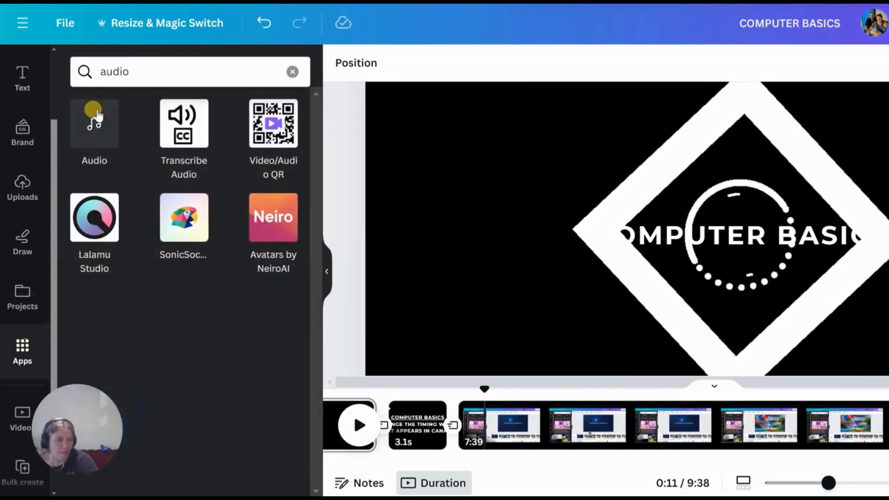
left_click(108, 72)
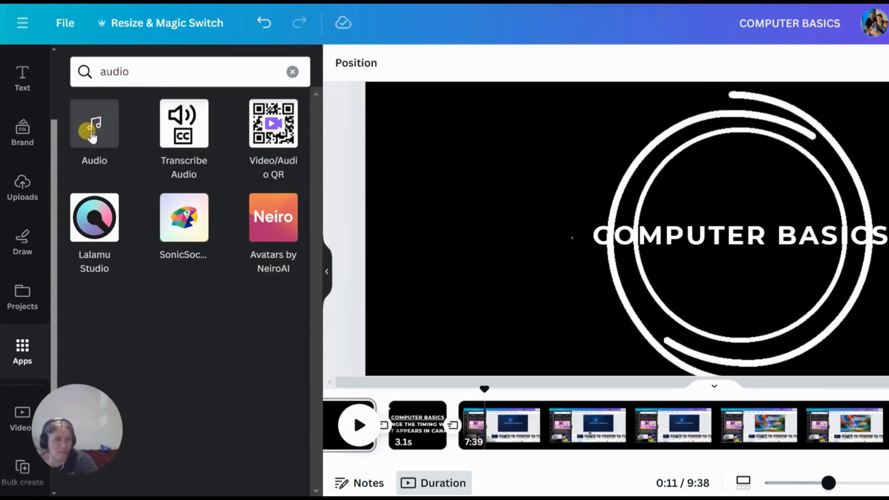
left_click(94, 131)
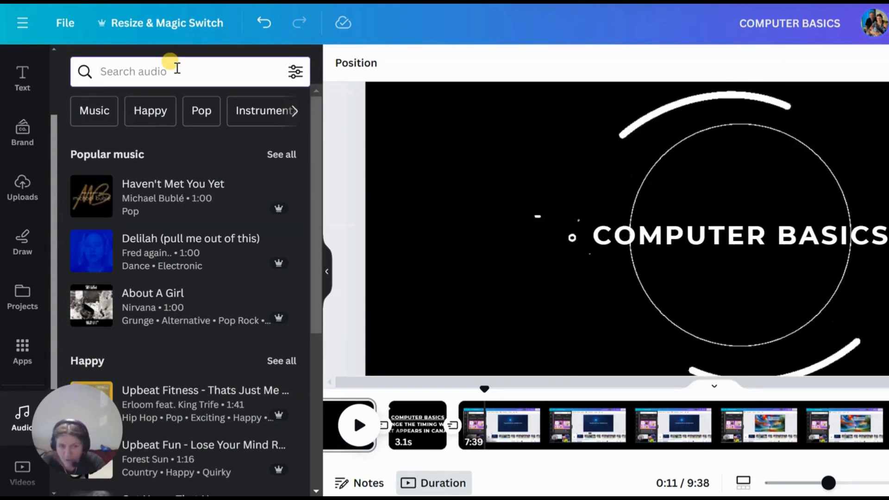
Search the audio library for "swishing".
type("swish")
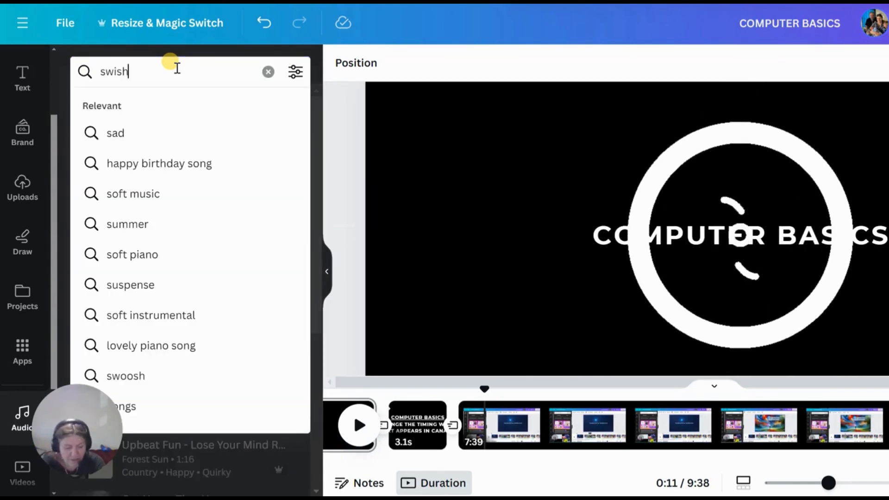
type("ing")
key("Return")
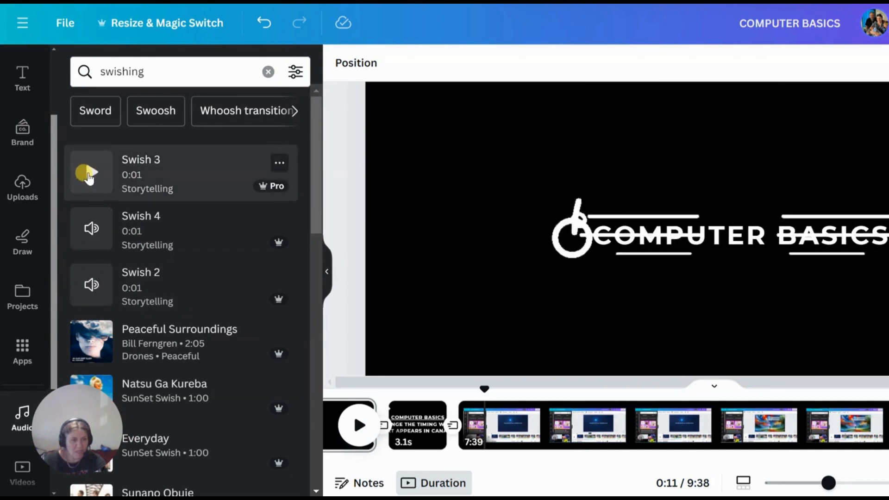
Preview the Swish 3, Swish 4 and Swish 2 sound effects and look through the other swishing results.
left_click(88, 175)
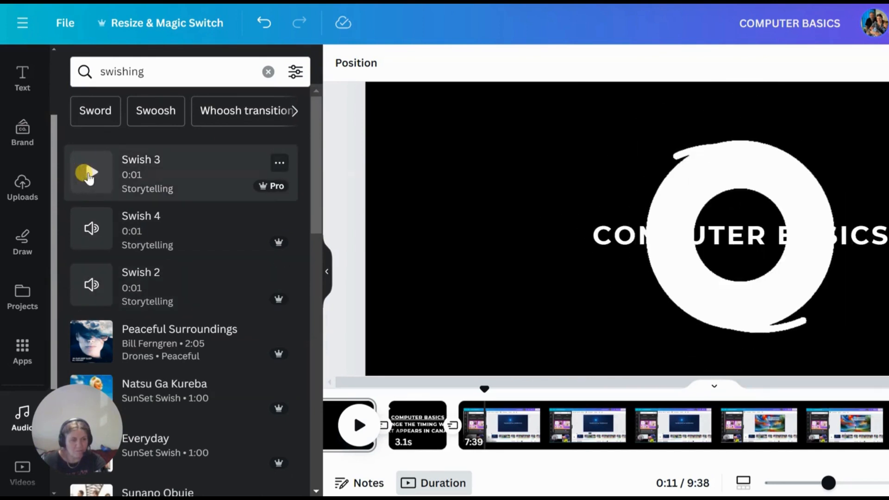
left_click(93, 232)
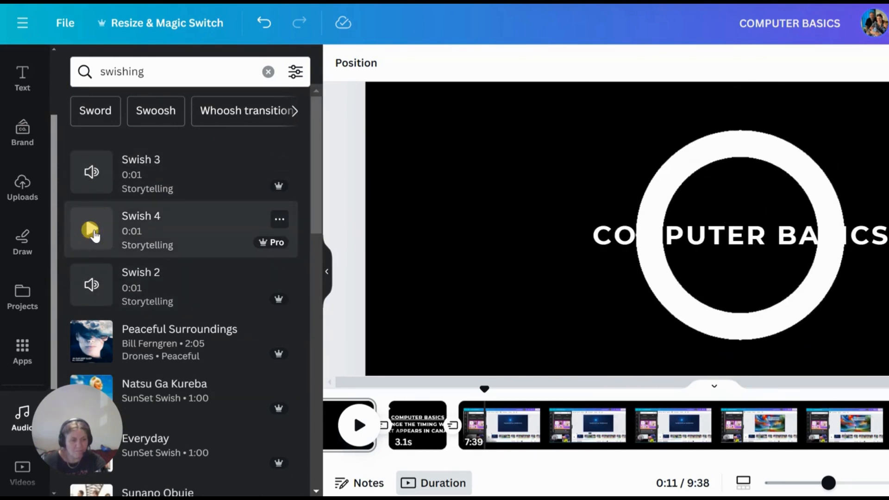
left_click(90, 284)
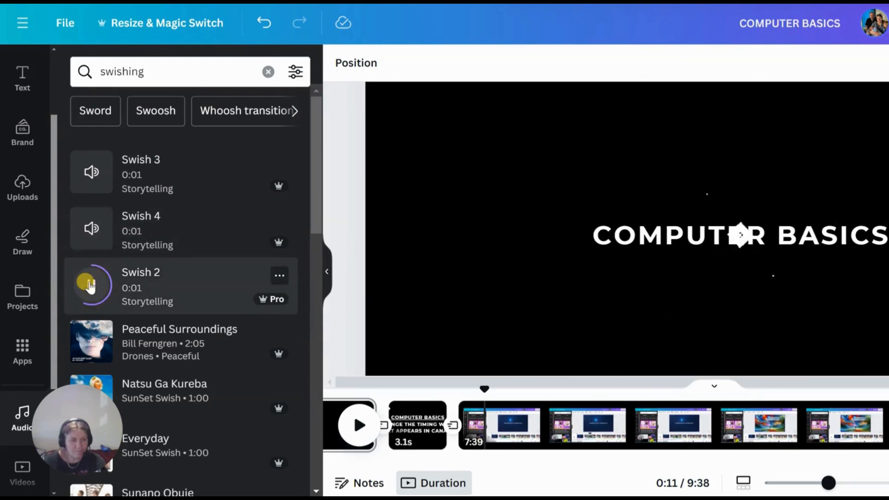
scroll(195, 240, "down", 3)
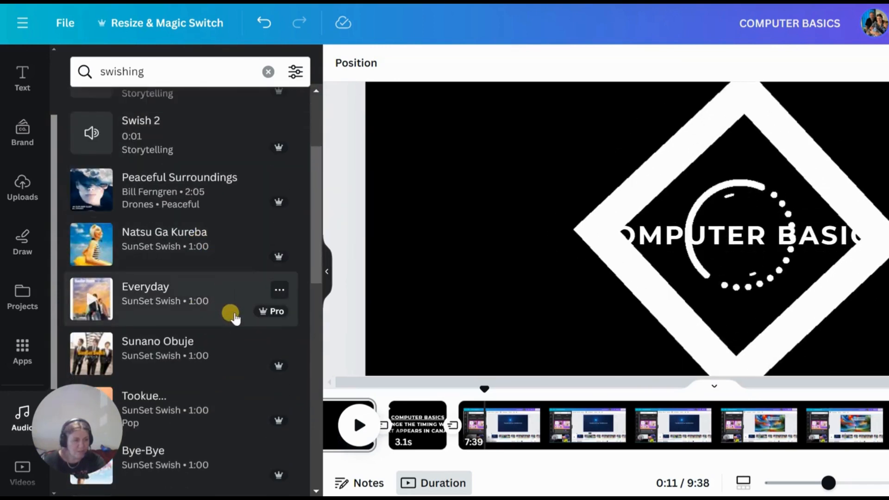
scroll(234, 317, "down", 6)
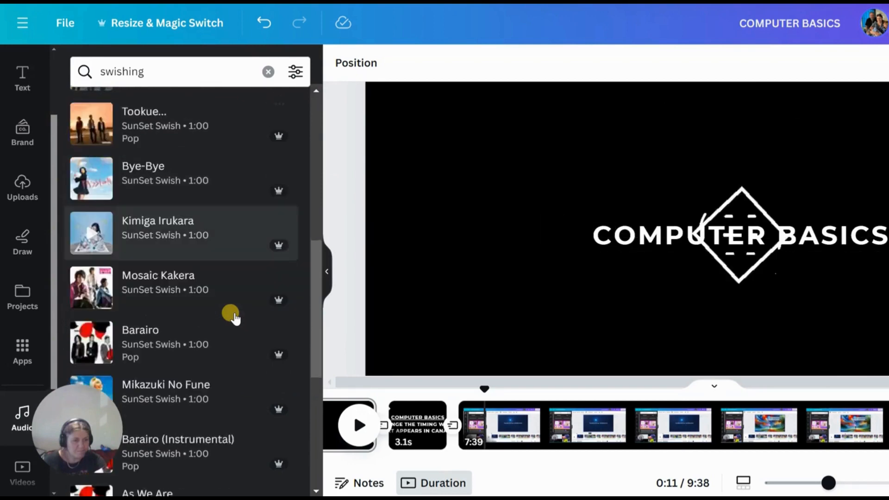
scroll(234, 318, "down", 2)
scroll(234, 317, "up", 10)
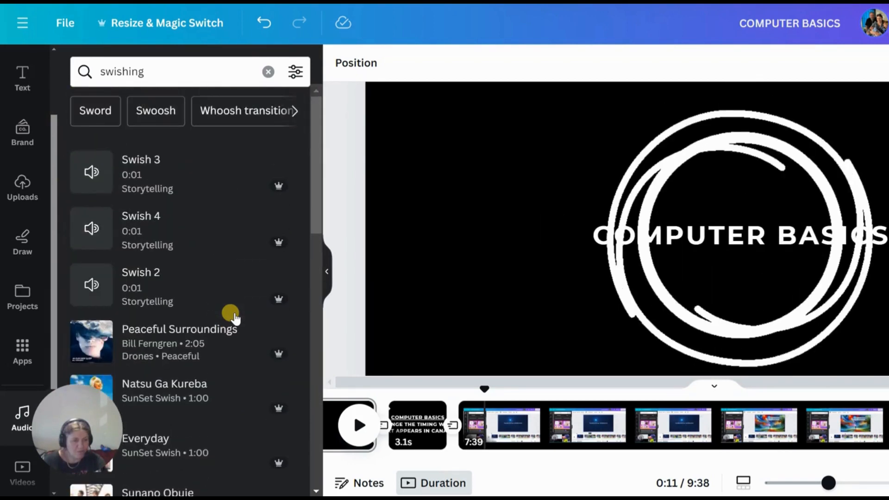
left_click(91, 226)
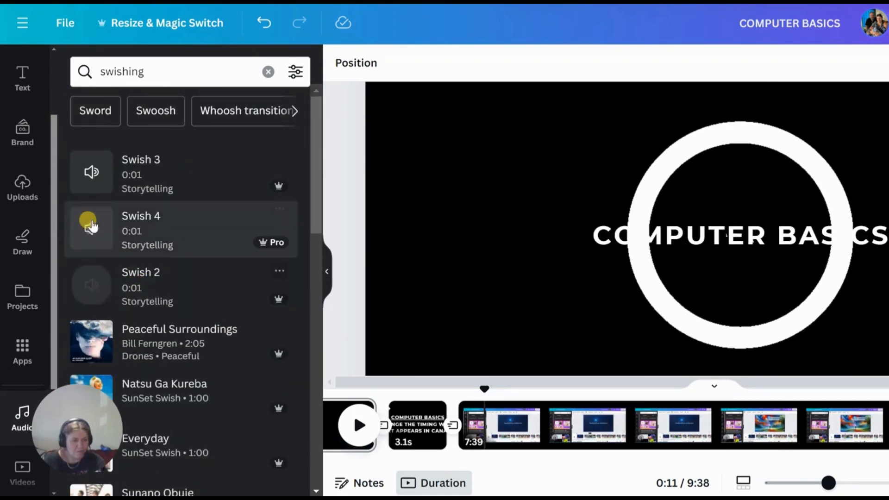
left_click(93, 176)
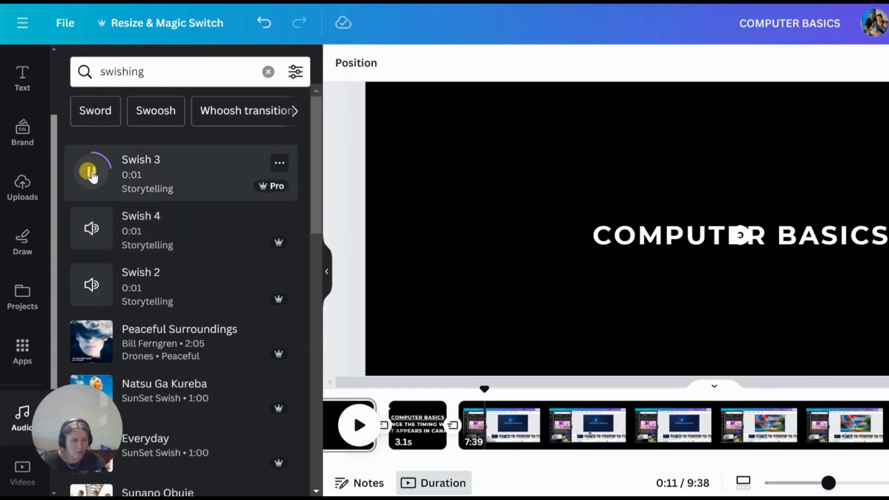
Switch the audio search to the suggested Swoosh and Whoosh transition terms, and preview several whoosh effects down to PREL Special FX 26.
left_click(151, 108)
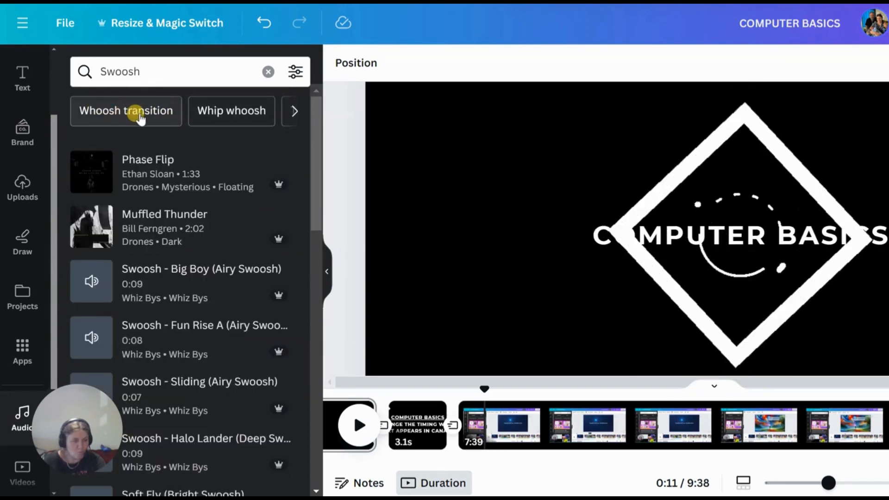
left_click(129, 114)
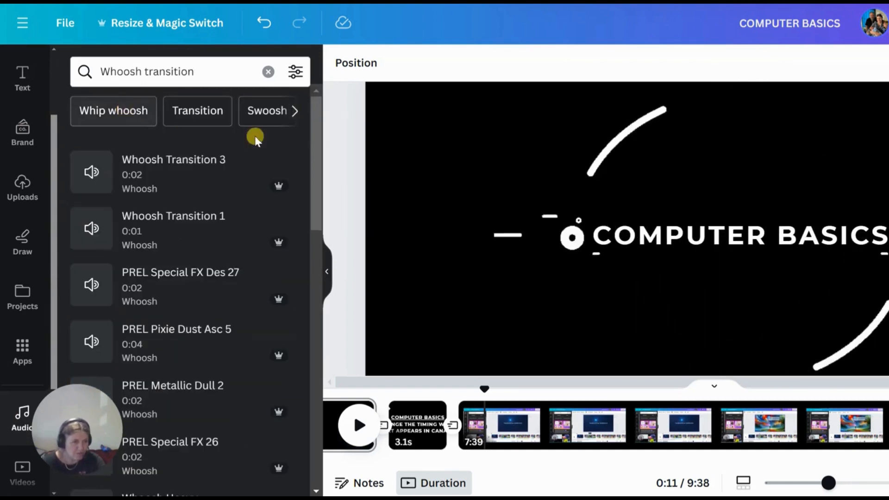
left_click(90, 172)
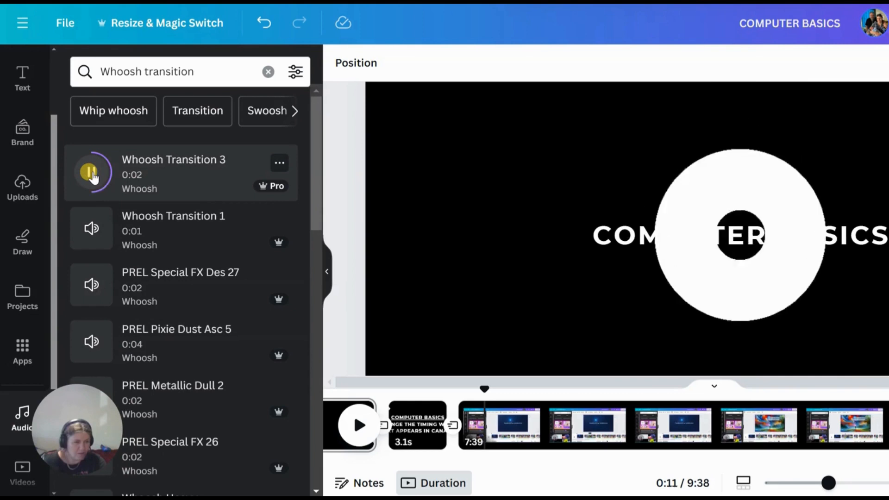
left_click(91, 230)
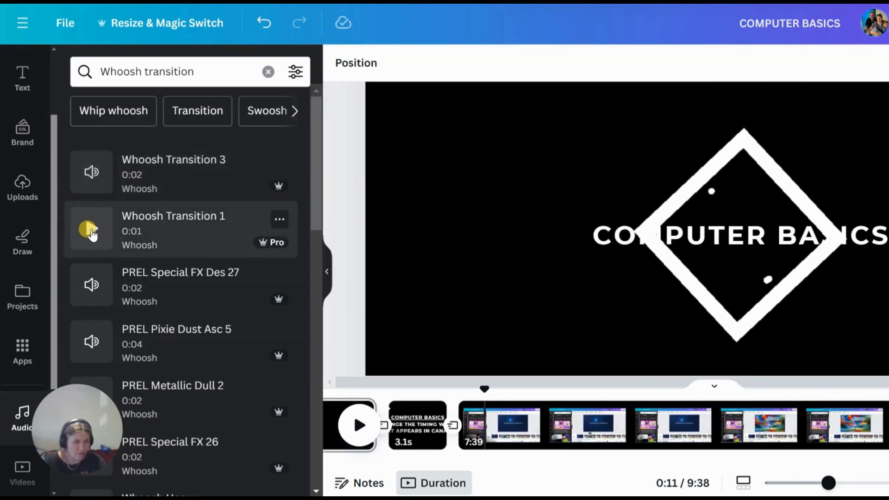
left_click(96, 287)
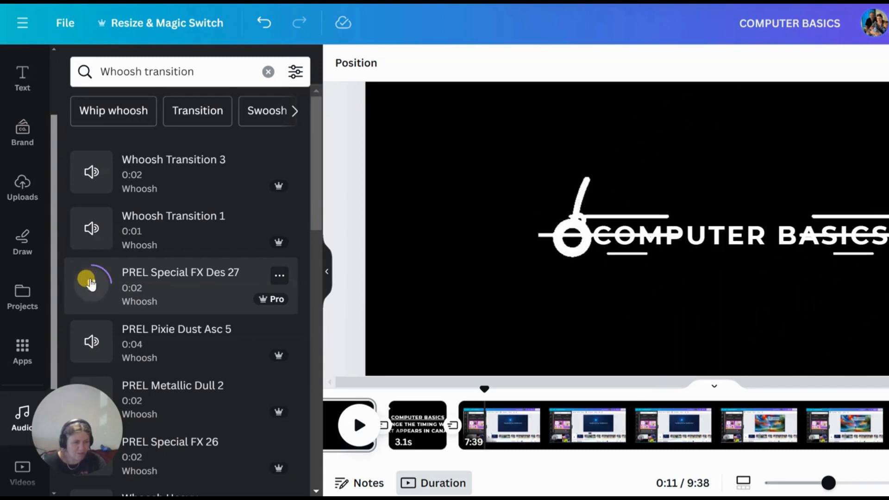
scroll(159, 259, "down", 5)
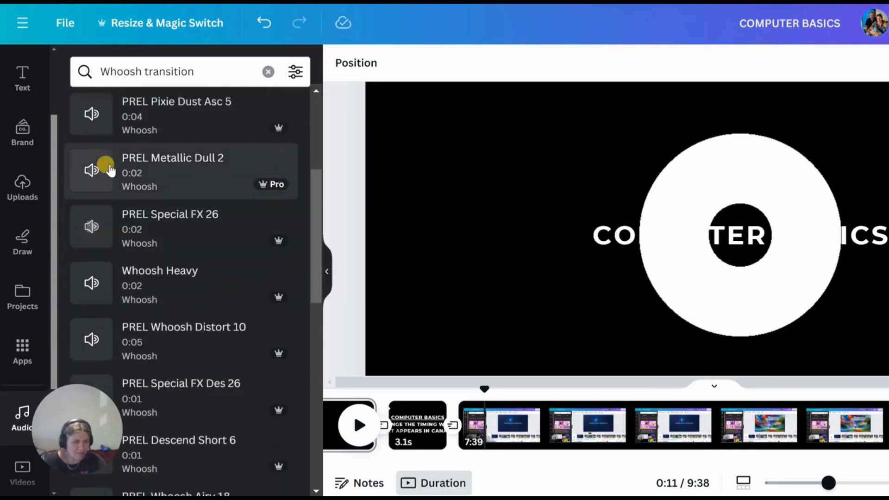
left_click(100, 168)
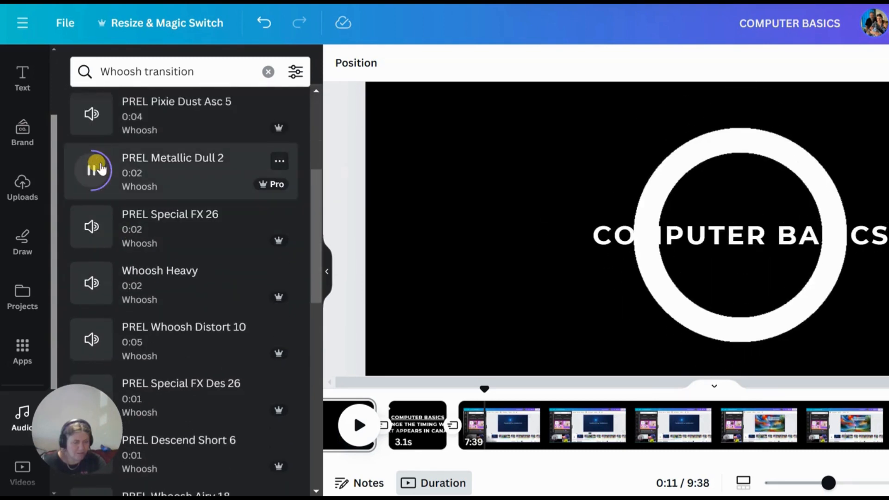
left_click(93, 222)
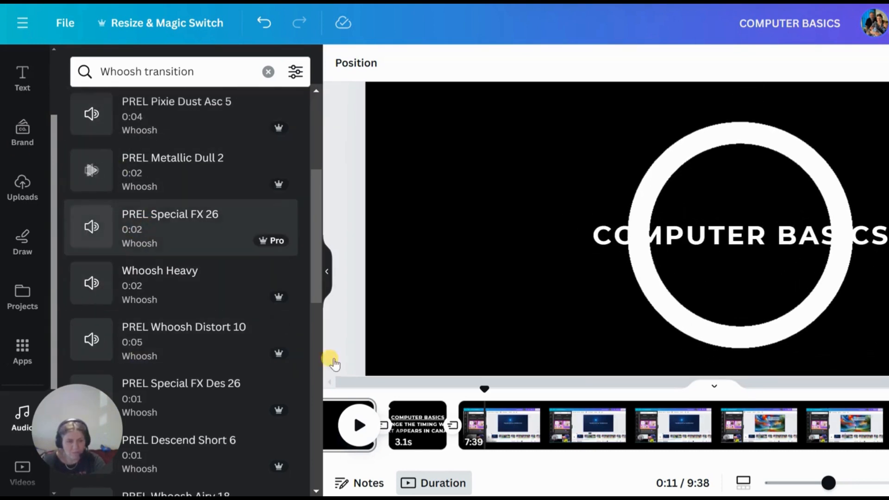
Go back to the first page on the timeline and place the playhead near its beginning.
left_click_drag(378, 461, 345, 461)
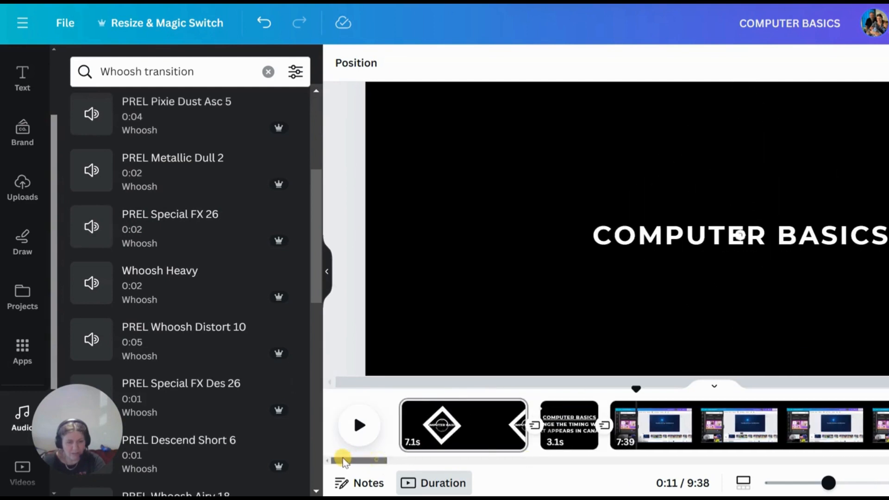
left_click(425, 434)
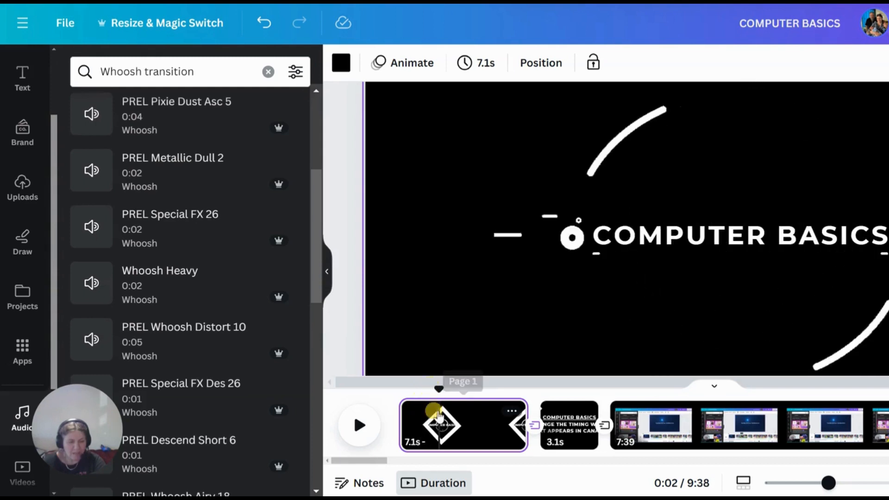
left_click(408, 391)
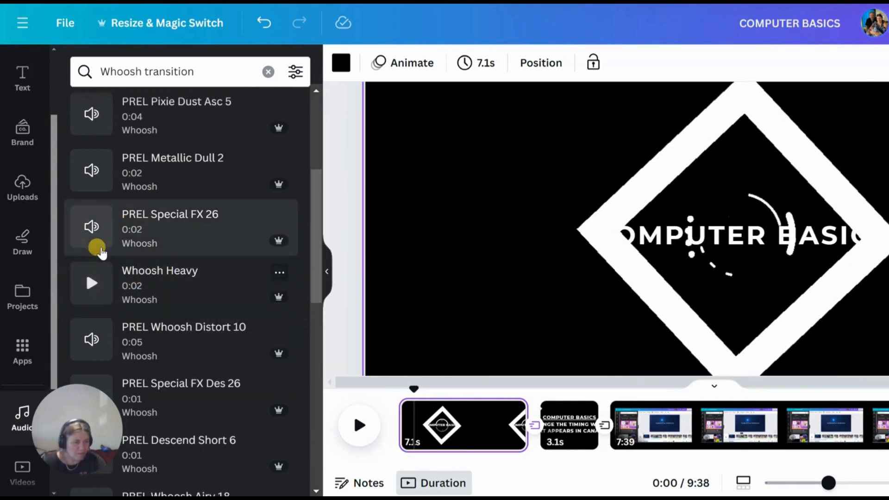
Compare PREL Metallic Dull 2 with PREL Special FX 26, and add PREL Special FX 26 to the timeline at the start of the first page.
left_click(92, 226)
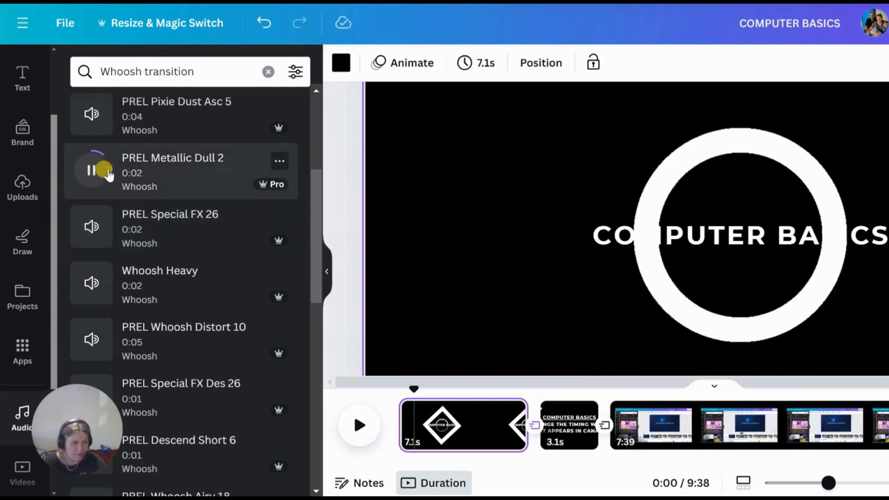
left_click(86, 227)
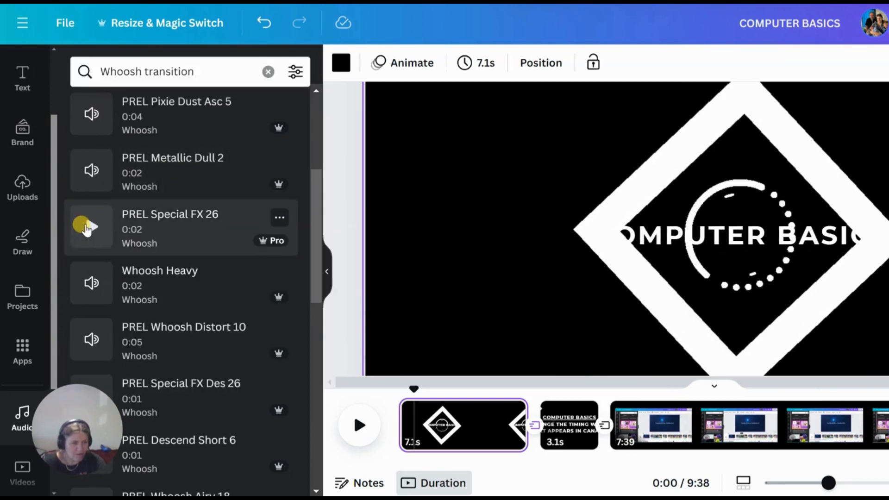
left_click_drag(152, 218, 447, 392)
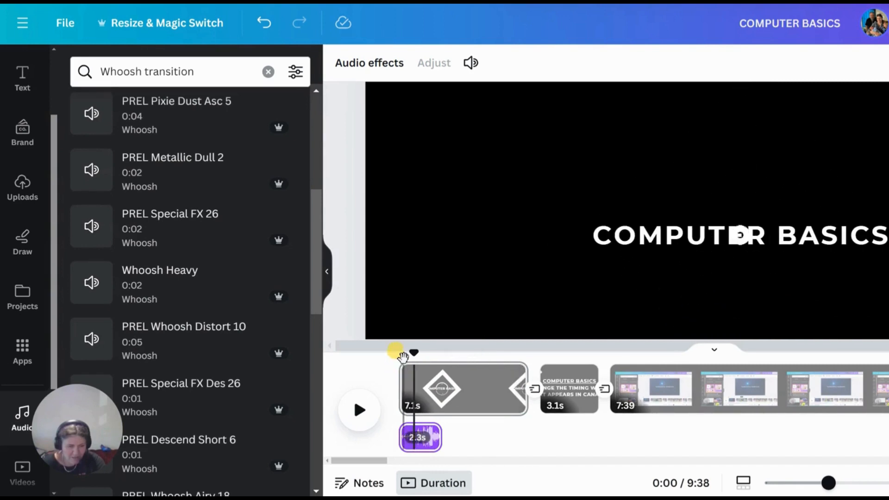
Play the opening seconds of the first page from its beginning to check the added sound effect.
left_click(406, 367)
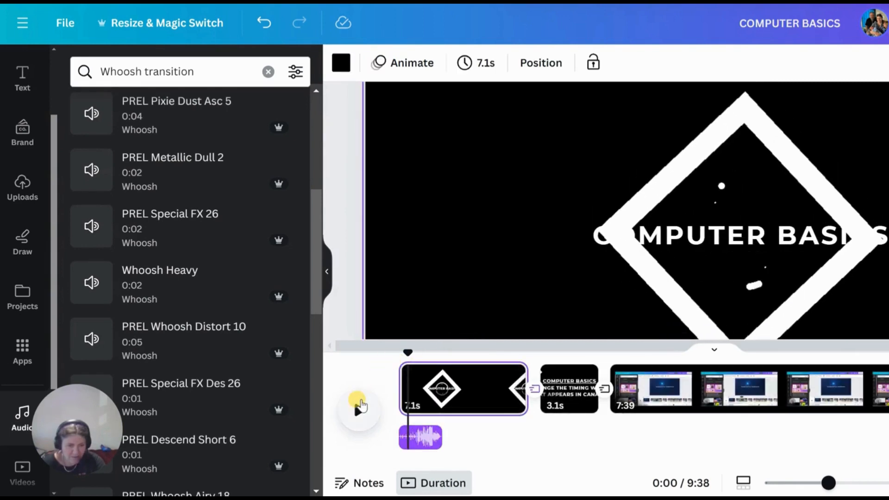
left_click(359, 408)
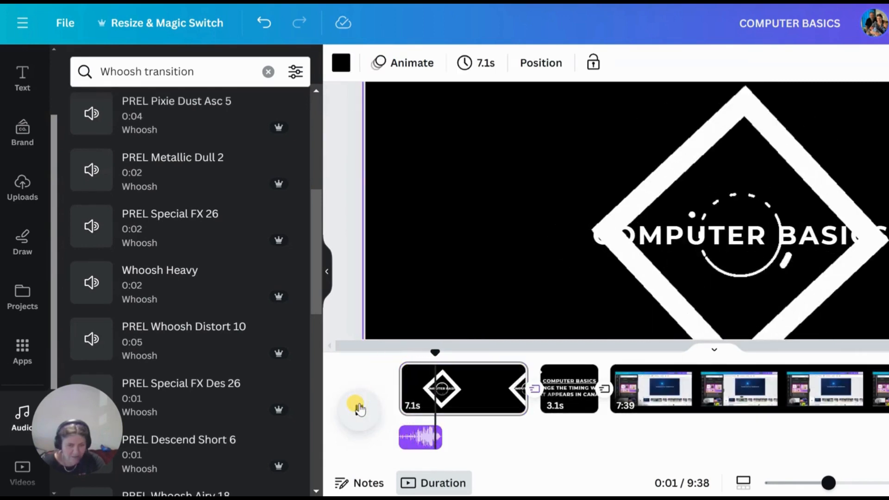
left_click(360, 409)
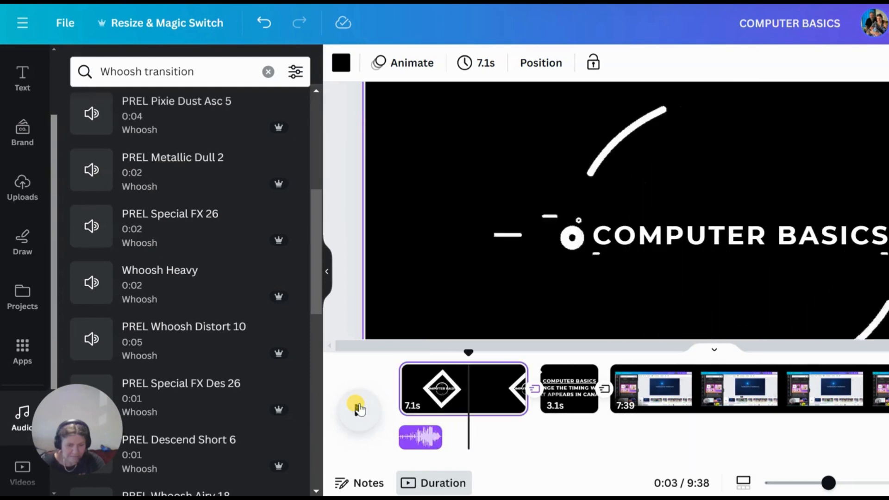
Duplicate the PREL Special FX 26 sound effect on the first page's audio track and return the playhead to the page start.
mouse_move(441, 436)
left_mouse_down()
mouse_move(464, 436)
mouse_move(431, 440)
mouse_move(453, 446)
left_mouse_up()
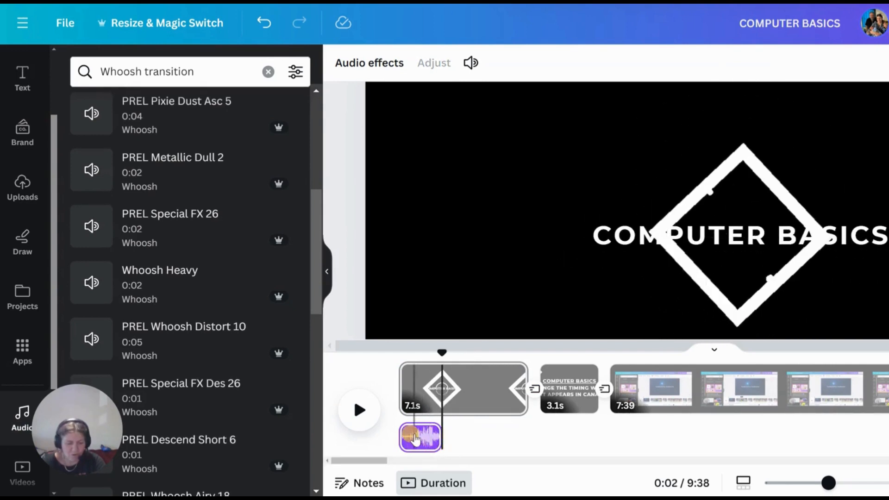
left_click(418, 441)
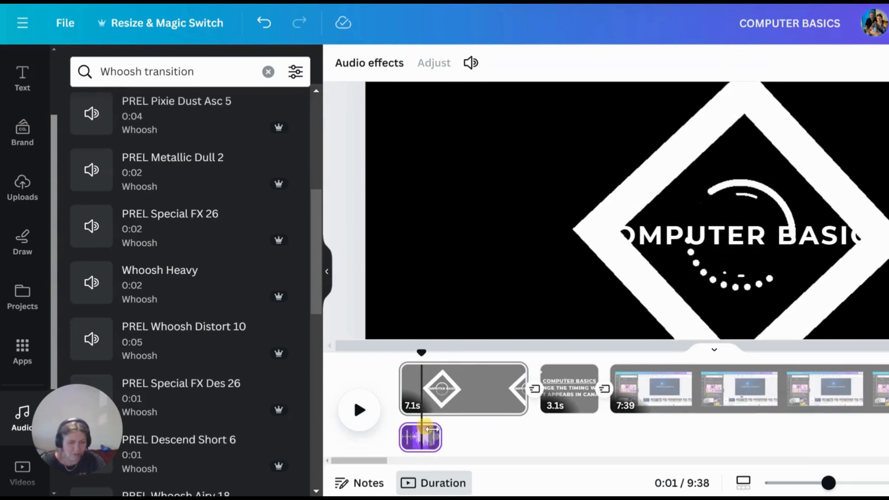
right_click(422, 435)
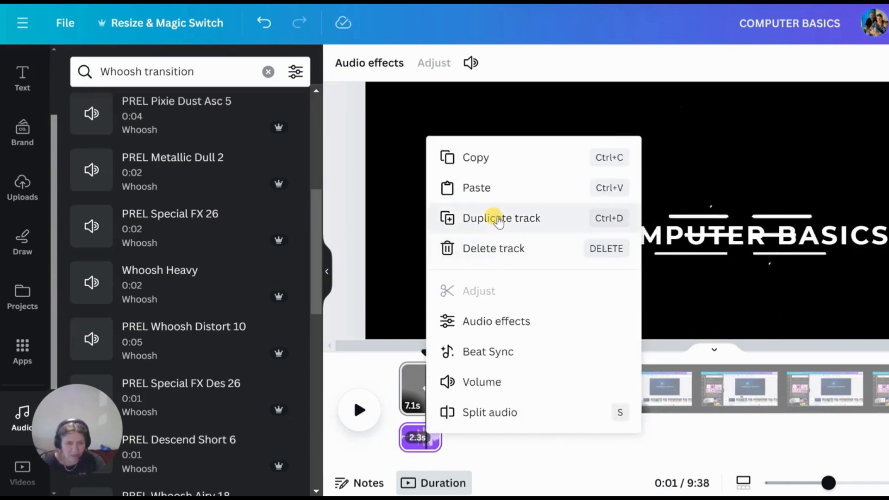
left_click(494, 218)
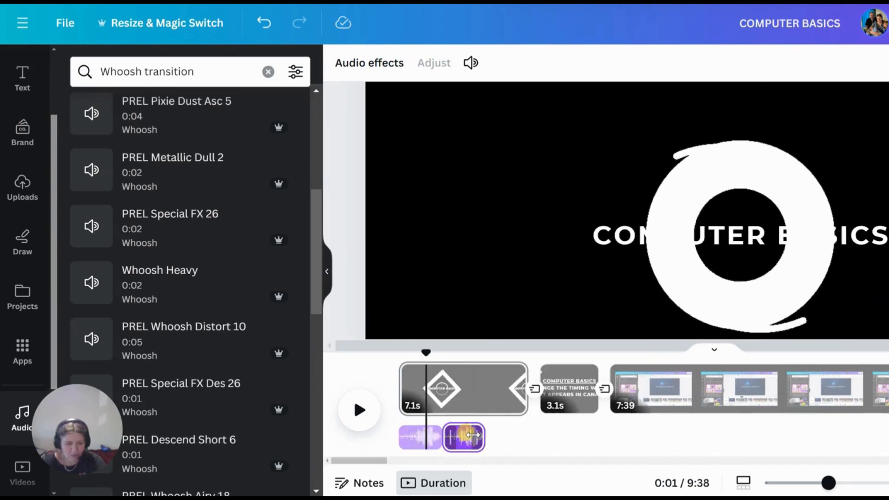
left_click(402, 354)
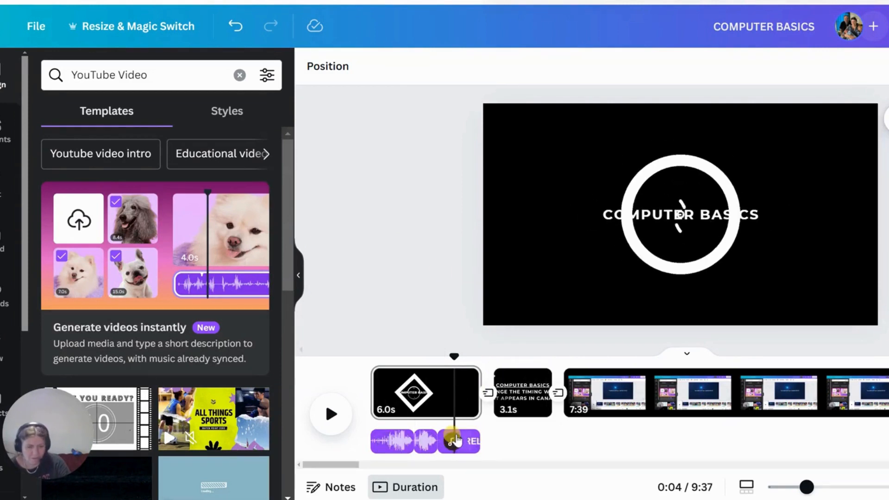
Split the last whoosh clip under the first page at about 0:04.
left_click_drag(460, 440, 394, 447)
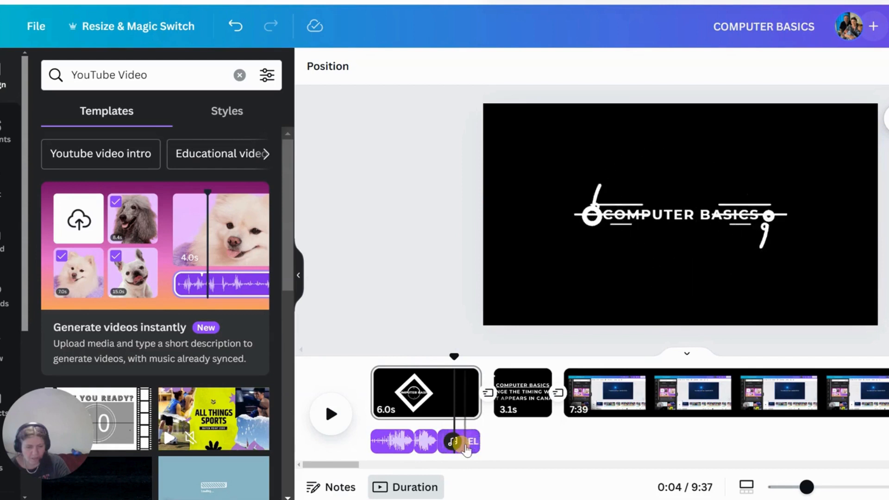
left_click(461, 444)
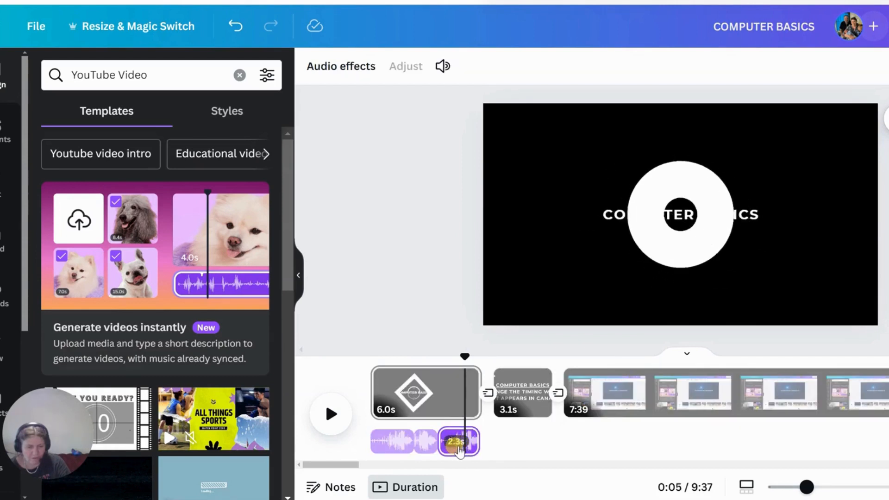
left_click(458, 448)
left_click(457, 452)
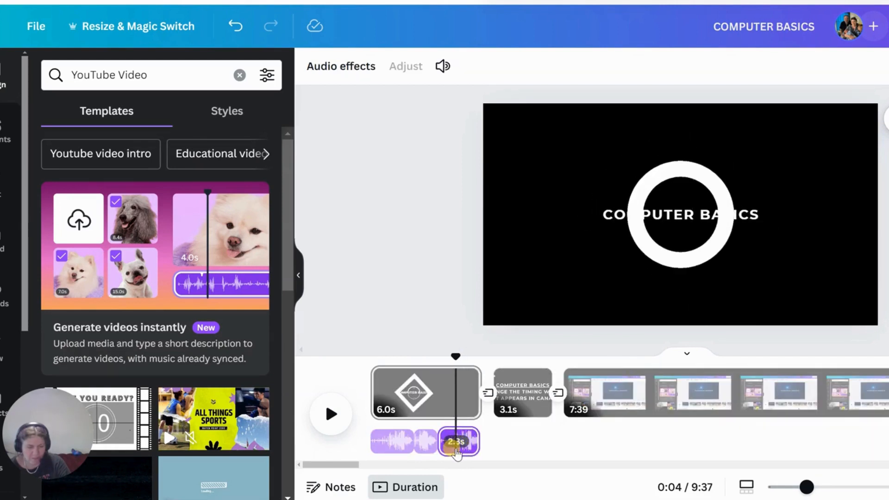
right_click(463, 442)
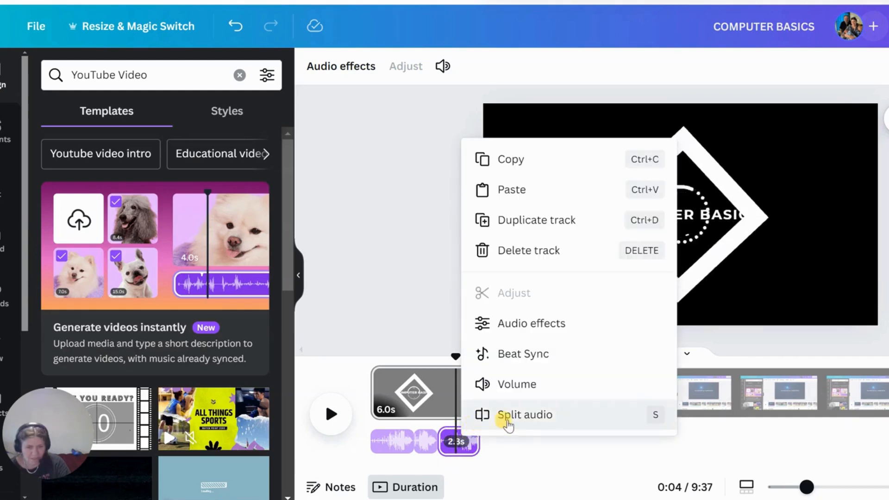
left_click(532, 415)
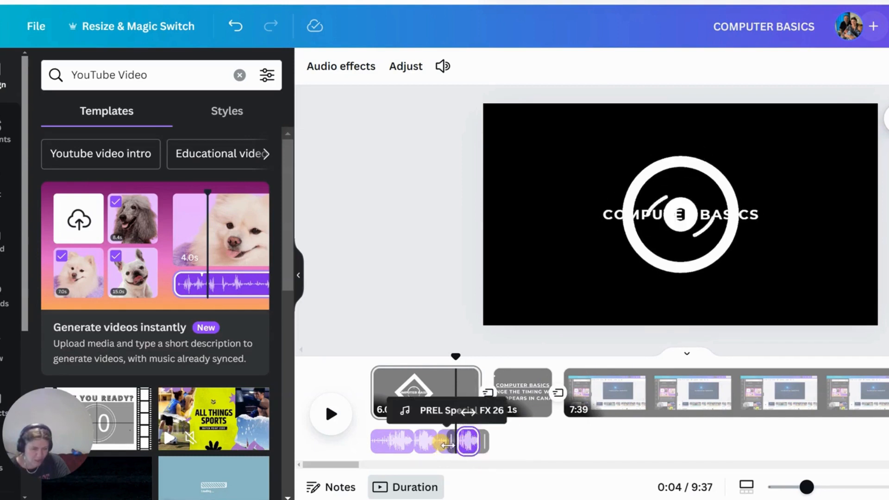
Delete the first part of the split whoosh clip and place the remaining part directly after the preceding clip under the first page.
left_click_drag(479, 449, 582, 447)
left_click(447, 447)
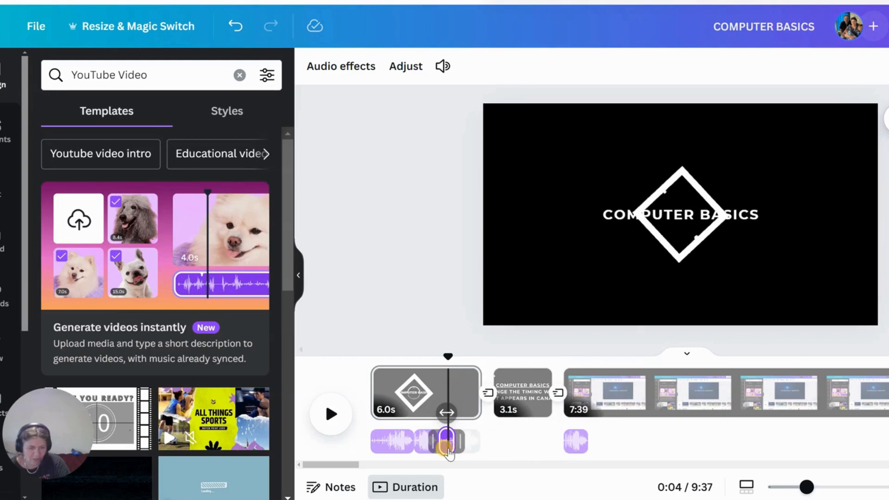
key("Delete")
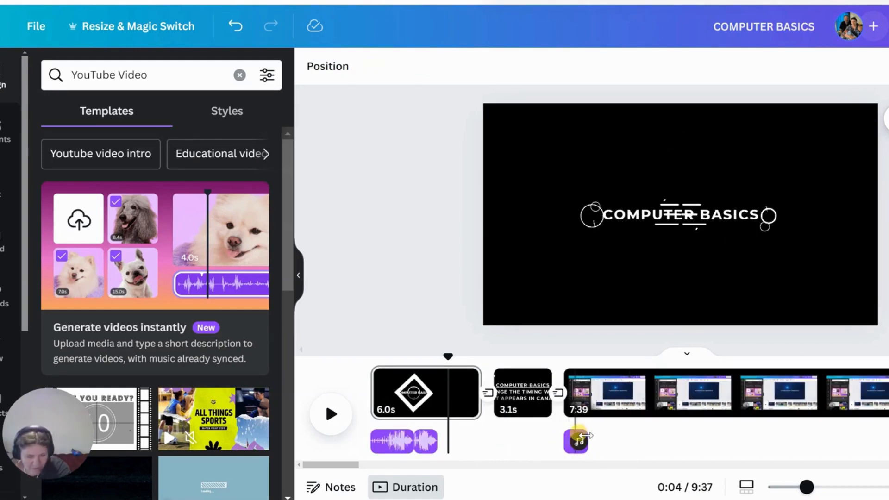
left_click_drag(574, 442, 447, 444)
left_click_drag(445, 444, 444, 445)
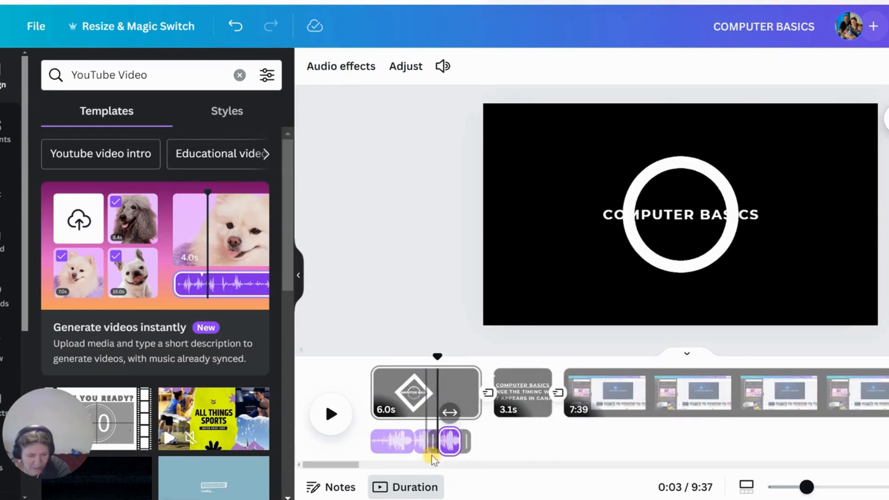
Play the first page from its beginning to check the edited sequence of whoosh clips.
left_click(374, 371)
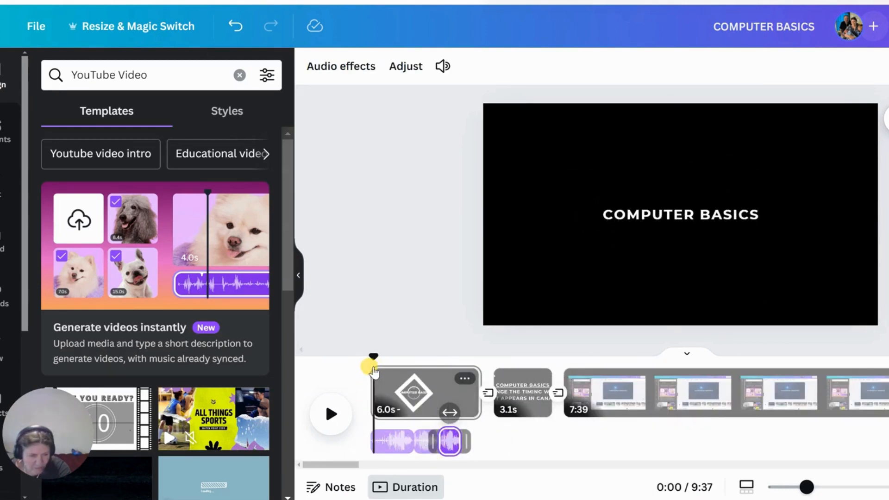
left_click(330, 414)
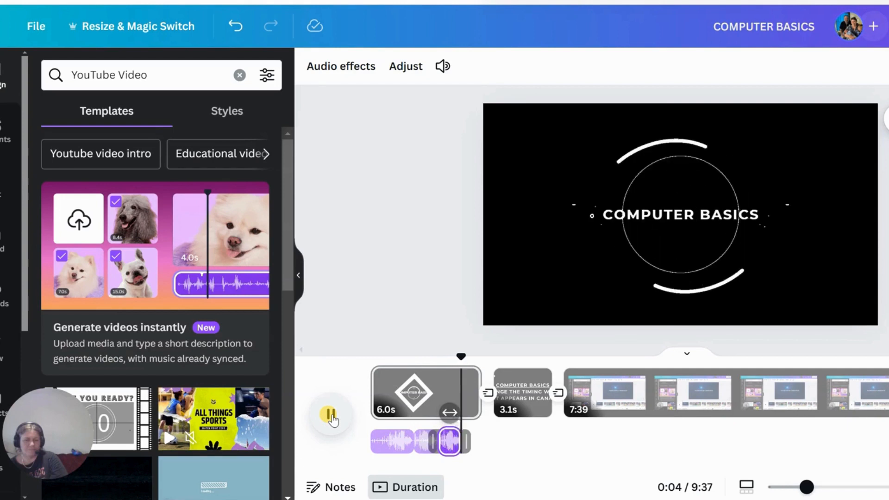
left_click(329, 414)
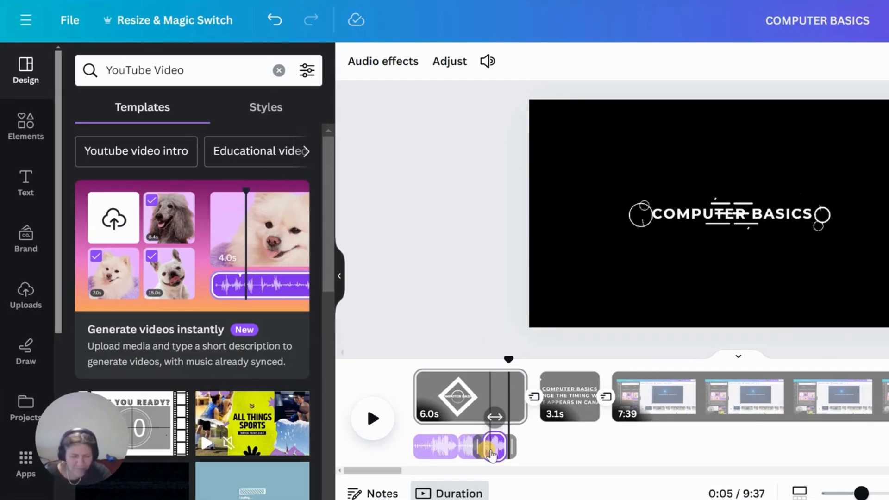
Delete the last two whoosh clips under the first page, keeping only the one at its start.
left_click(490, 452)
key("Delete")
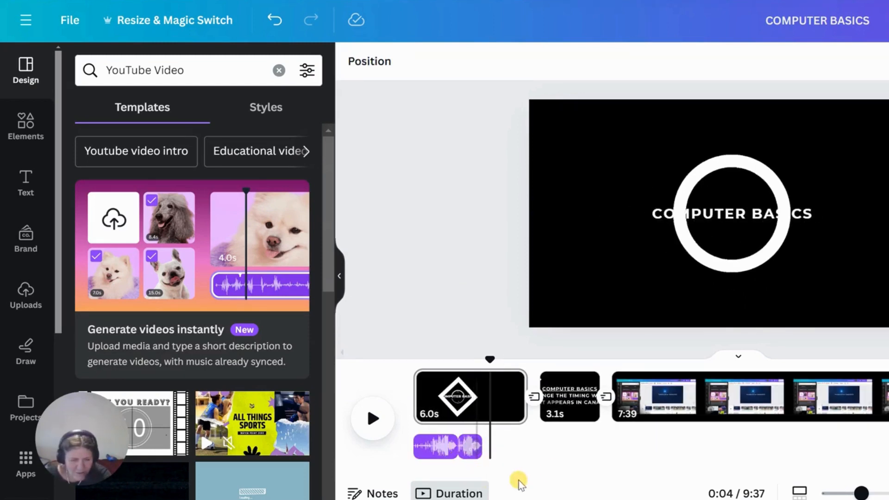
left_click(472, 449)
key("Delete")
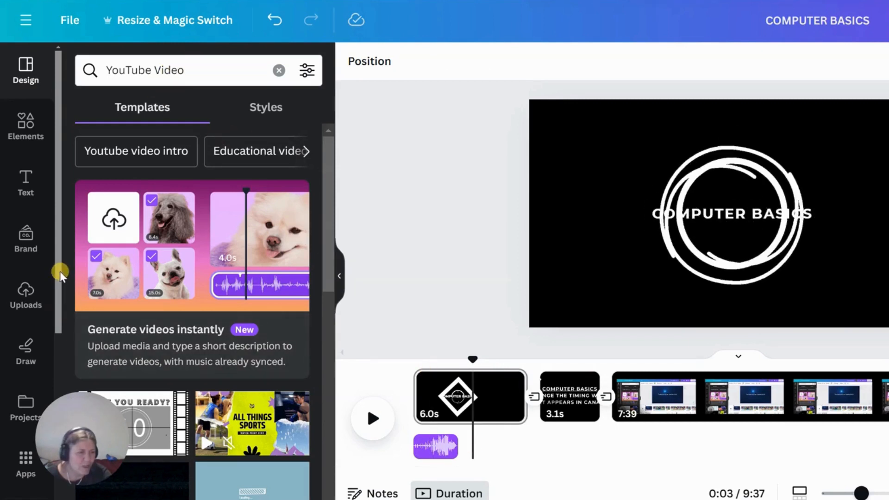
Open the audio library, search for Pop and narrow the search to the suggested Bubble pop term.
left_click_drag(60, 275, 59, 433)
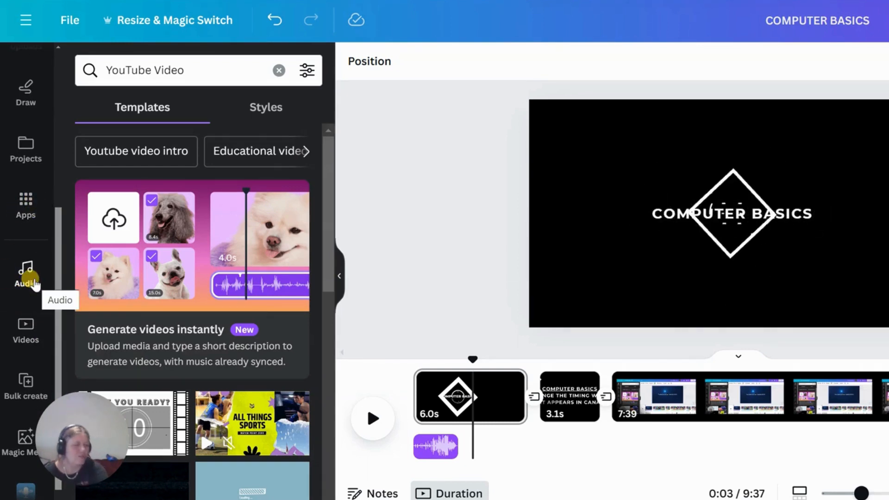
scroll(31, 310, "down", 1)
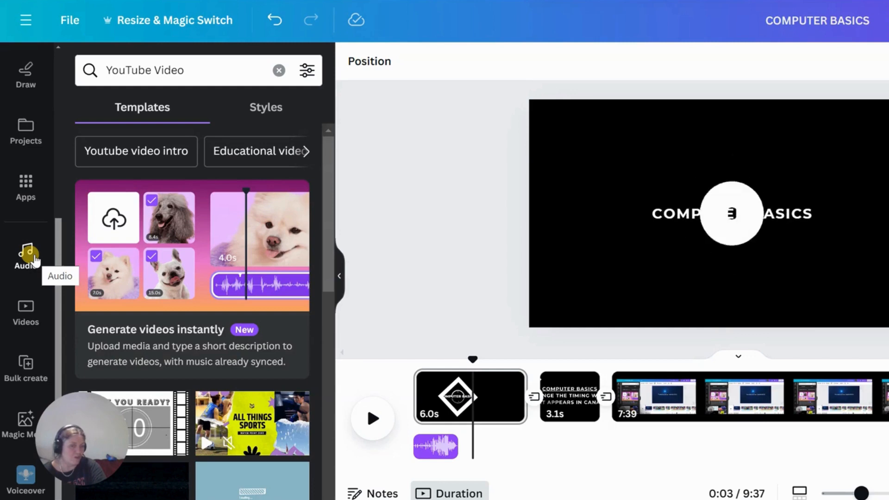
left_click(27, 257)
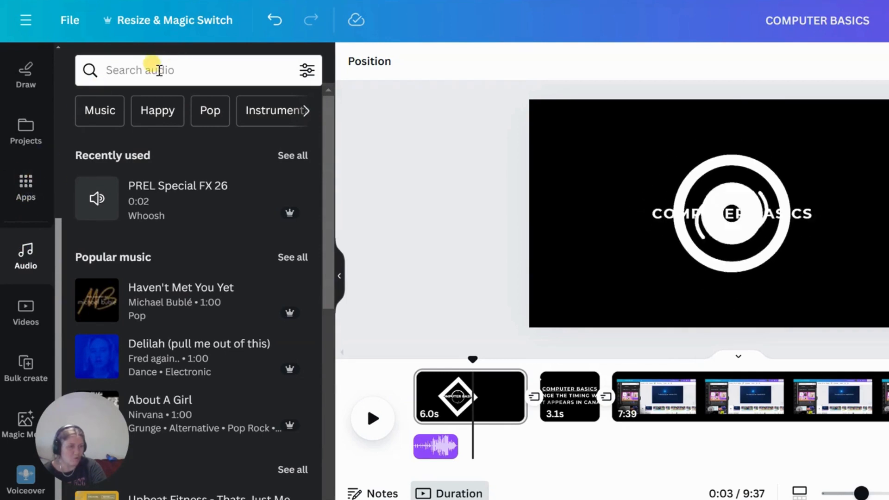
left_click(180, 70)
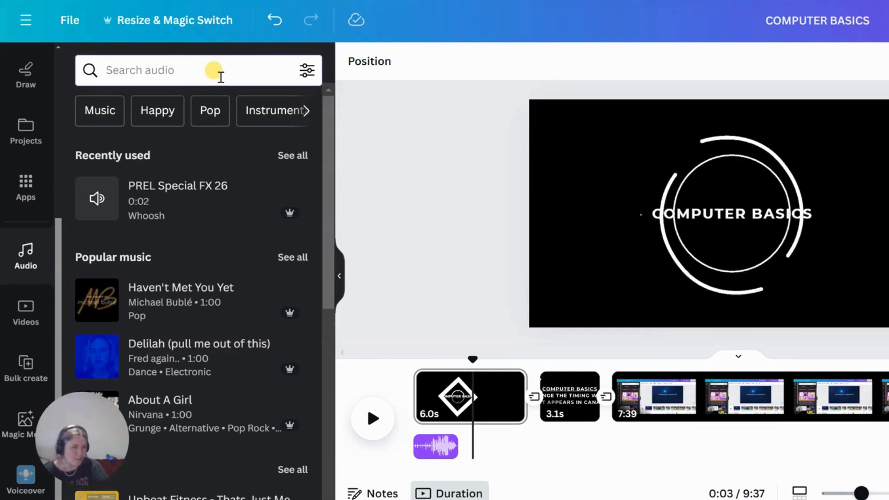
left_click(204, 112)
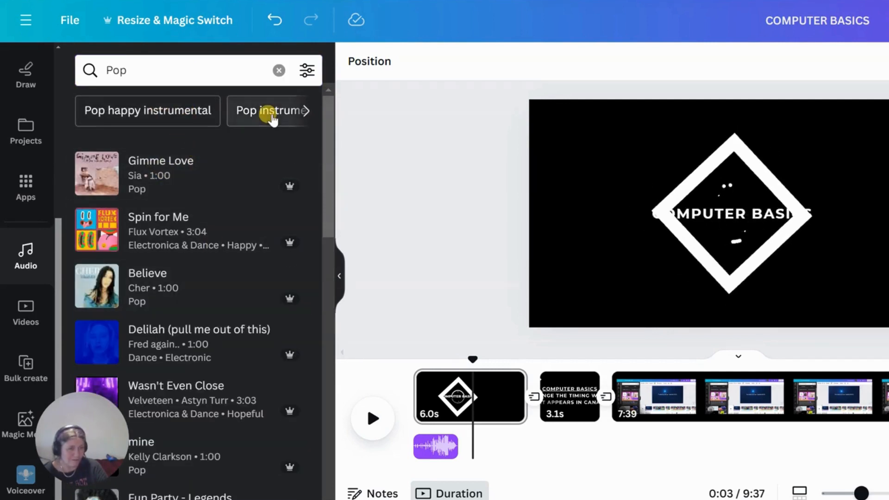
left_click(304, 110)
left_click(258, 122)
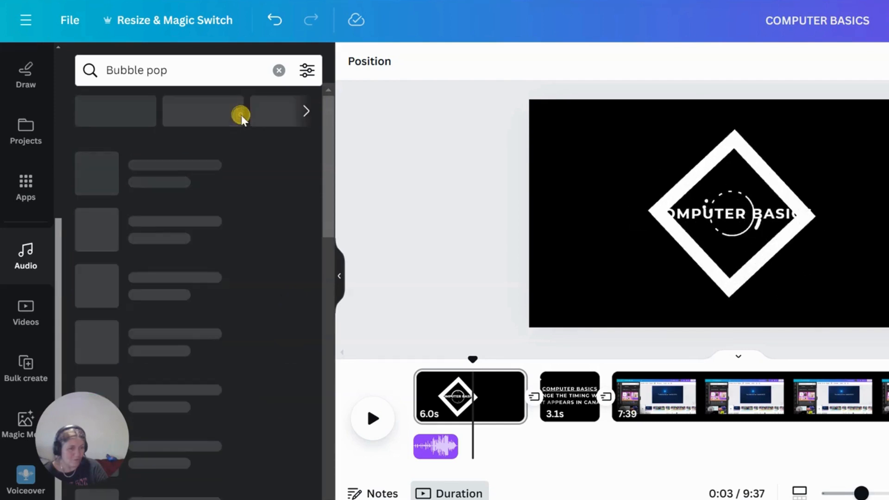
Preview Bubble Wrap Pop and the first three Water Bubbles Popping effects, and browse the rest of the bubble pop results.
left_click(94, 175)
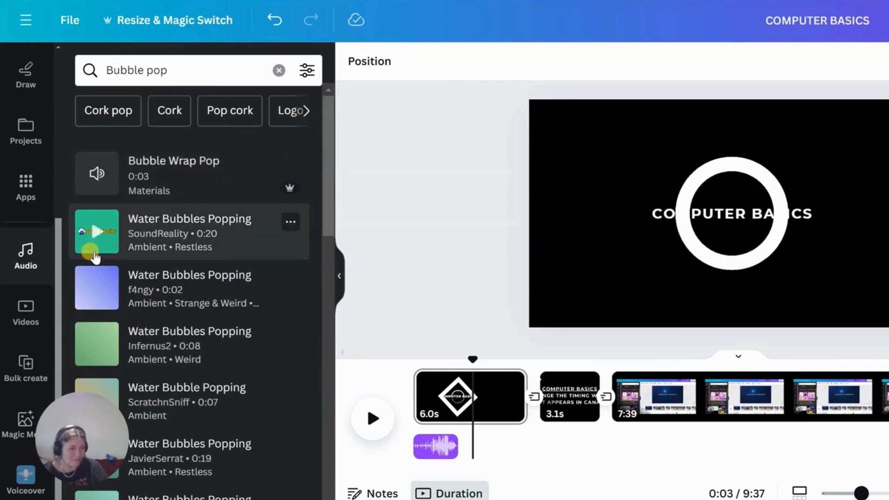
left_click(97, 232)
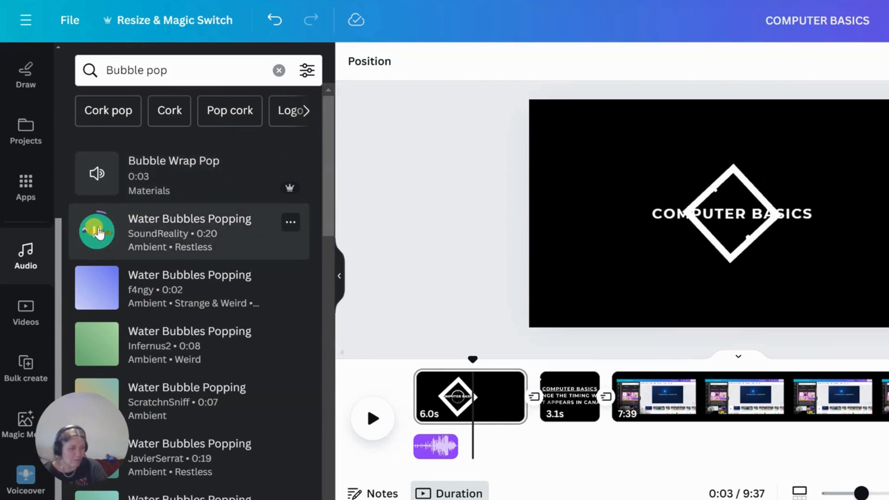
left_click(96, 289)
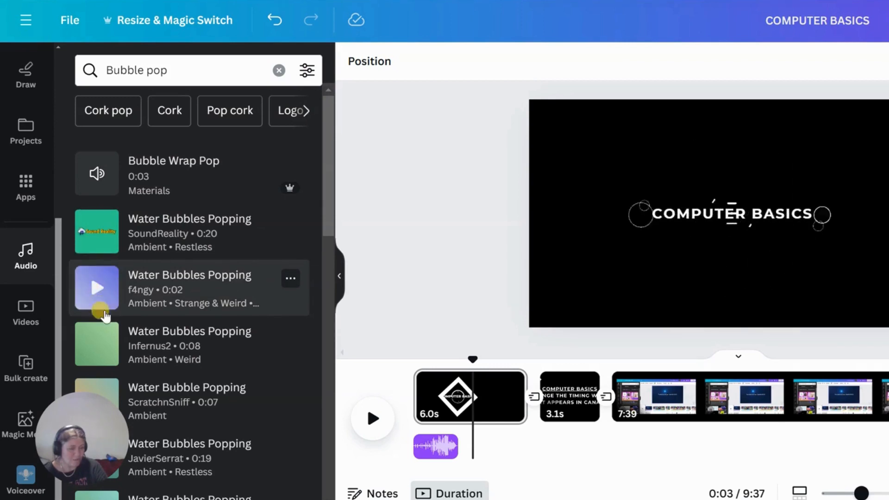
left_click(107, 288)
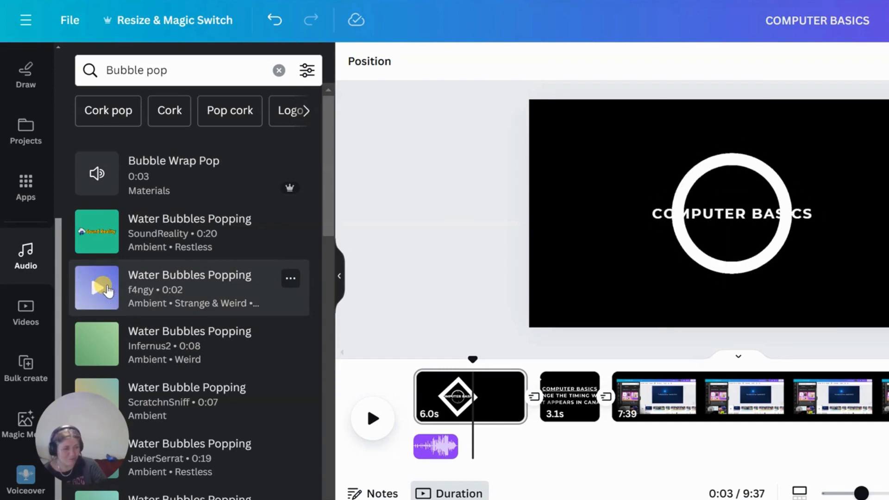
left_click(95, 345)
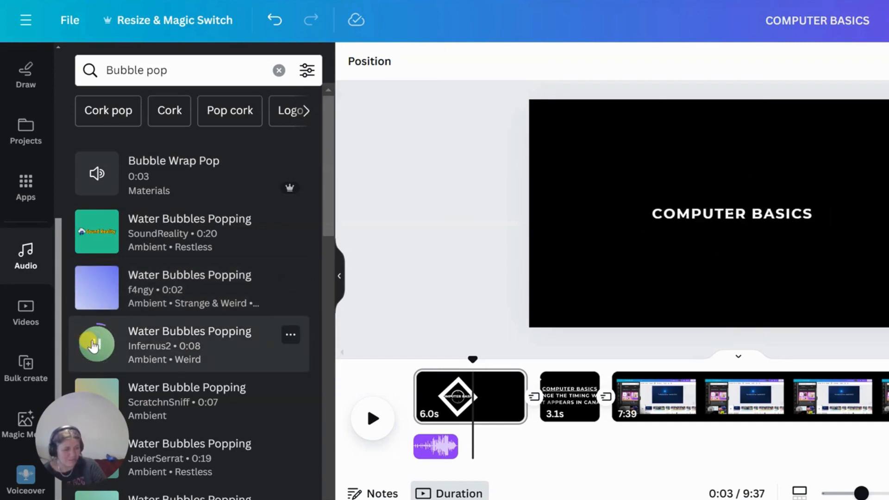
scroll(182, 345, "down", 10)
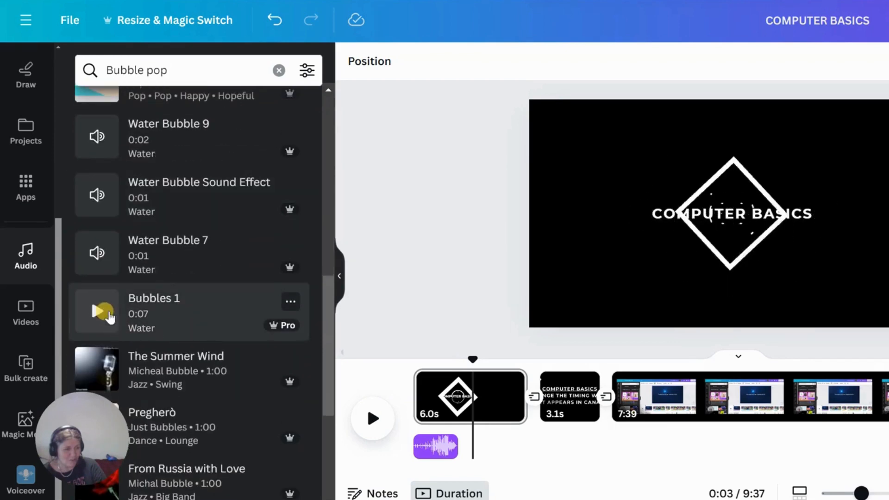
scroll(218, 306, "up", 2)
scroll(219, 303, "up", 8)
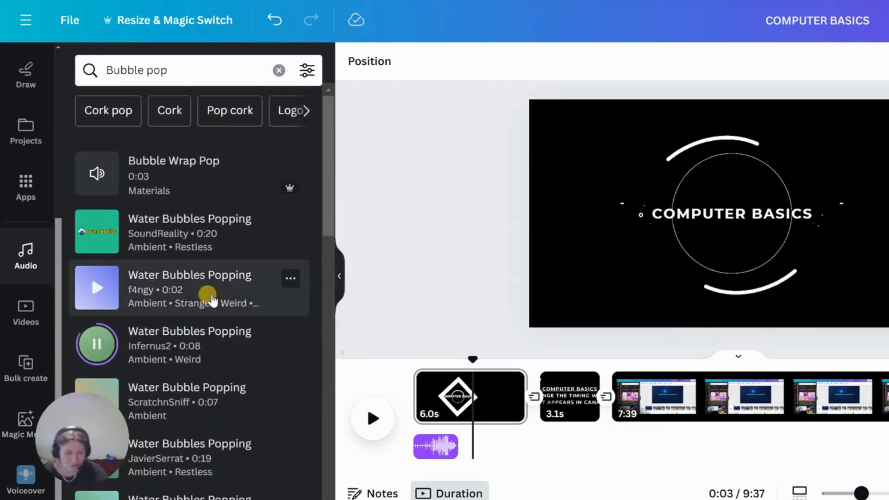